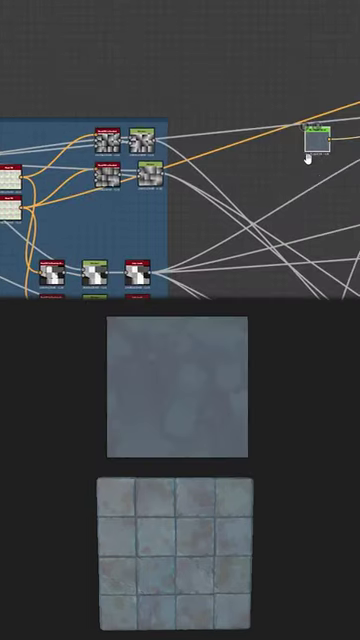
pyautogui.scroll(3, 200, 150)
pyautogui.scroll(2, 180, 140)
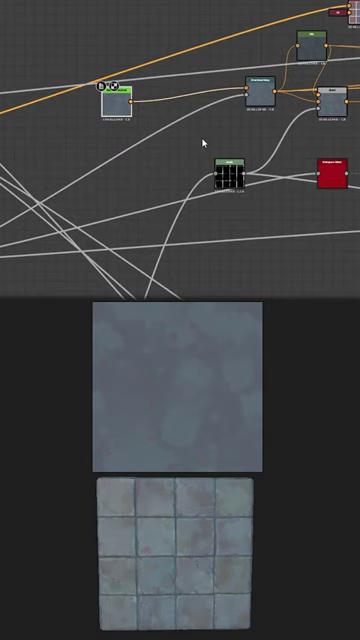
pyautogui.scroll(2, 131, 165)
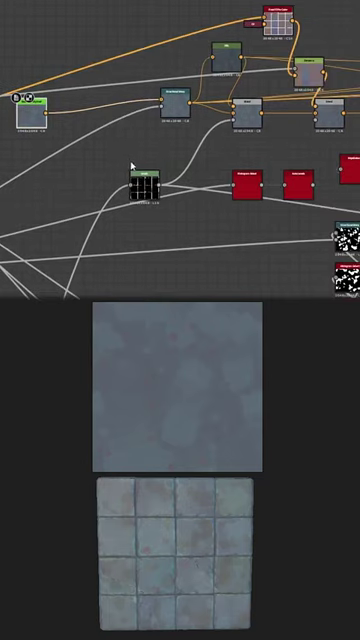
# Preview the random grey-squares mask, then the blue tile texture, then another node's output
pyautogui.doubleClick(162, 90)
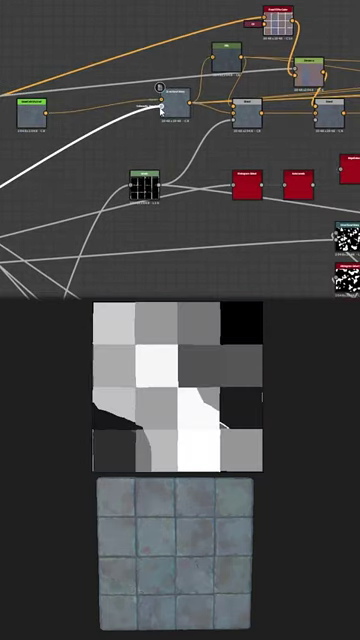
pyautogui.doubleClick(172, 104)
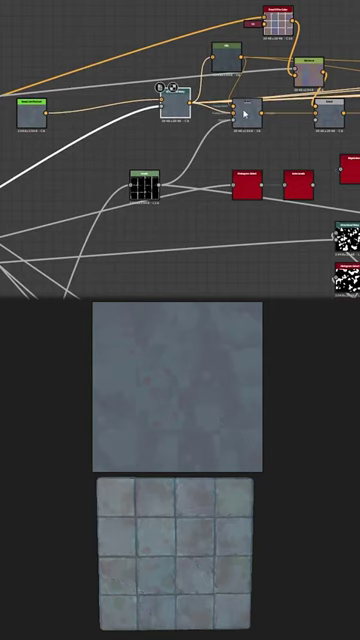
pyautogui.scroll(3, 248, 117)
pyautogui.doubleClick(140, 170)
# Preview successive blend and tile grid mask nodes, ending on the white crack mask
pyautogui.doubleClick(160, 150)
pyautogui.scroll(2, 160, 150)
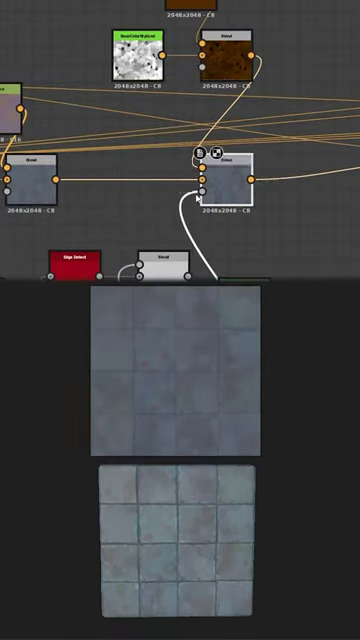
pyautogui.doubleClick(200, 152)
pyautogui.scroll(2, 180, 140)
pyautogui.doubleClick(190, 150)
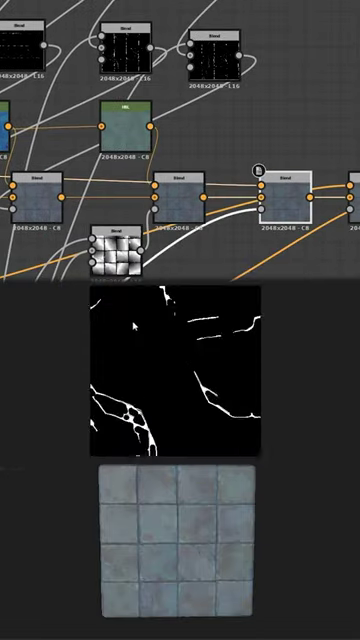
pyautogui.doubleClick(300, 205)
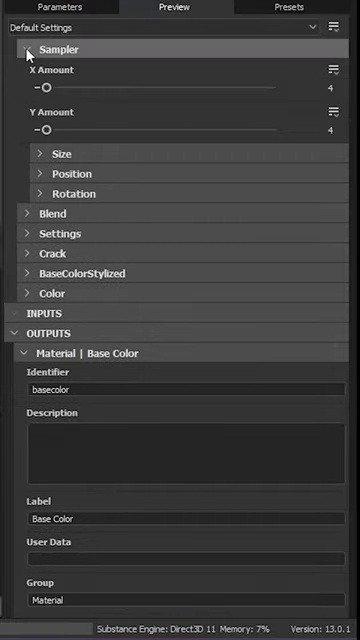
# Collapse the Sampler group in the Substance panel to reach the Blend and Settings sliders
pyautogui.click(27, 89)
pyautogui.click(27, 89)
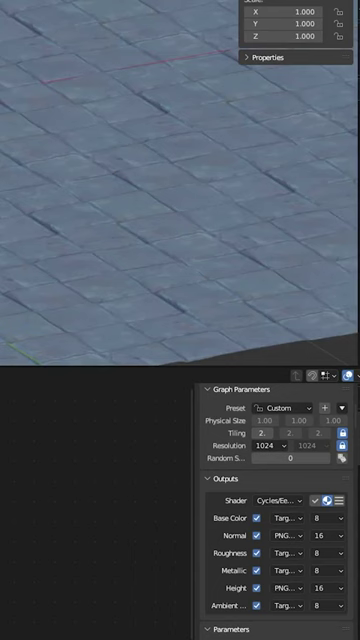